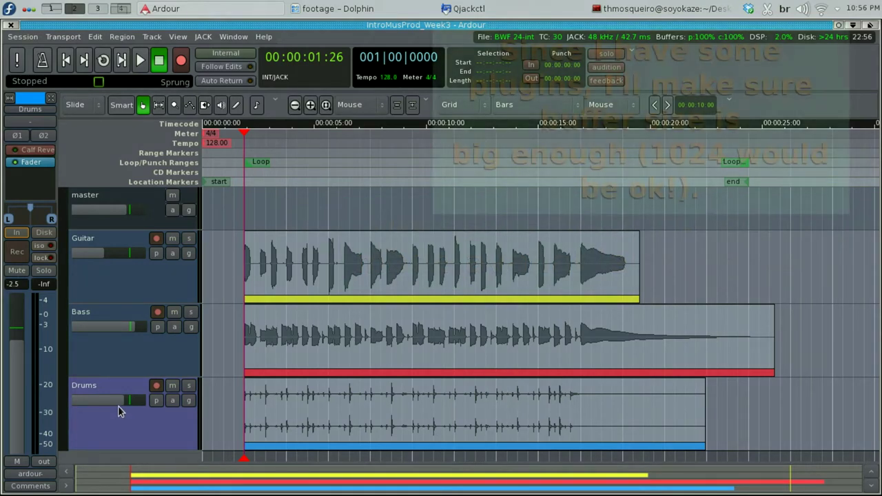
# Step: Check the JACK latency setting to see which buffer size is selected
pyautogui.click(202, 36)
pyautogui.moveTo(221, 85)
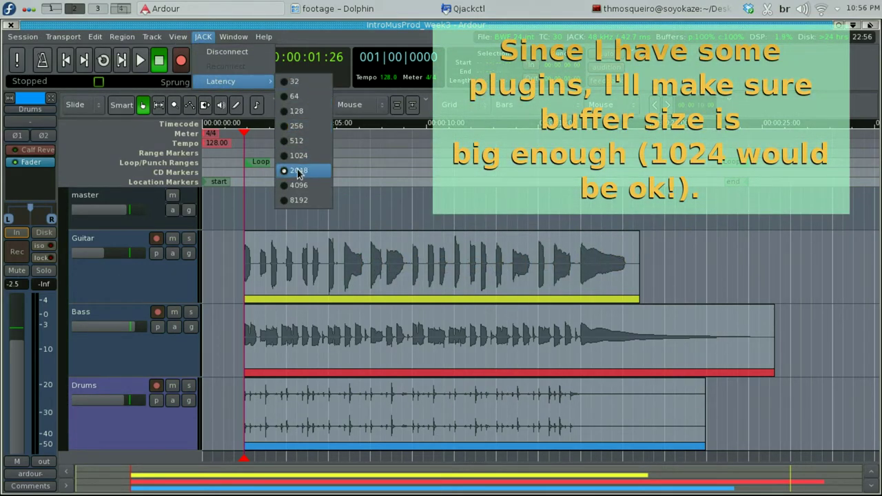
pyautogui.click(412, 201)
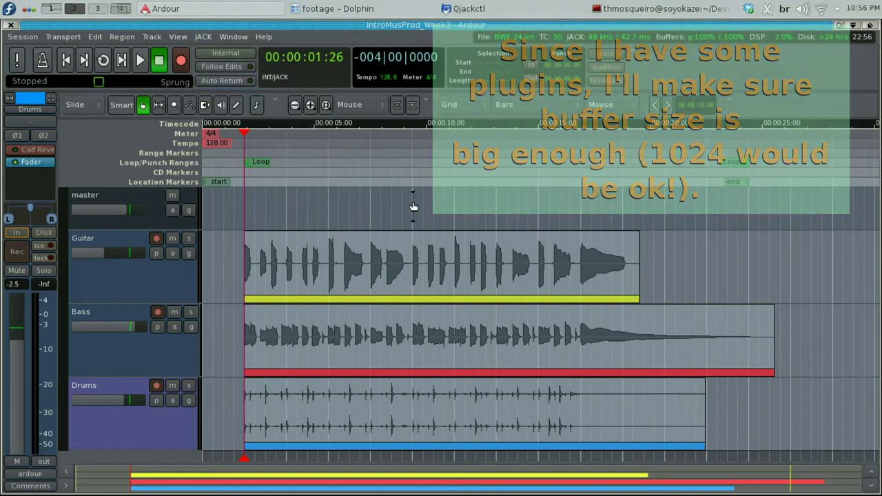
# Step: Show the mixer window, widen it to display all channel strips, and place it beside the track list
pyautogui.hotkey('alt', 'm')
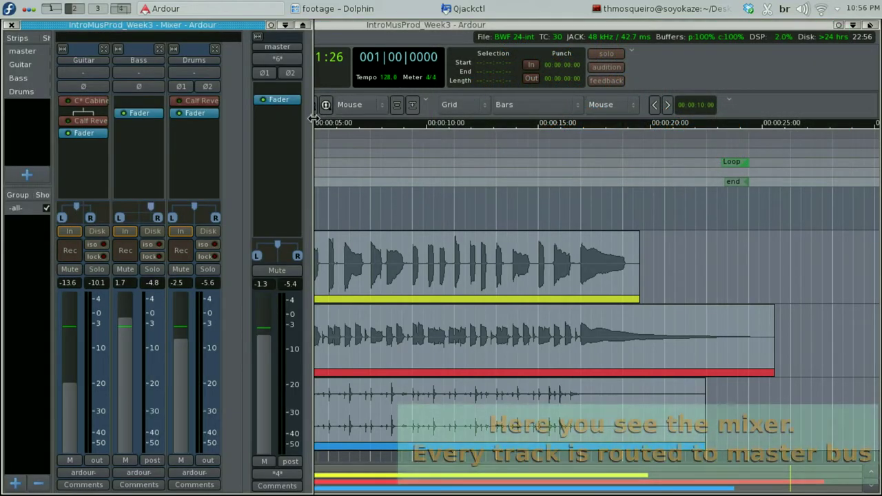
pyautogui.moveTo(361, 114); pyautogui.dragTo(507, 119)
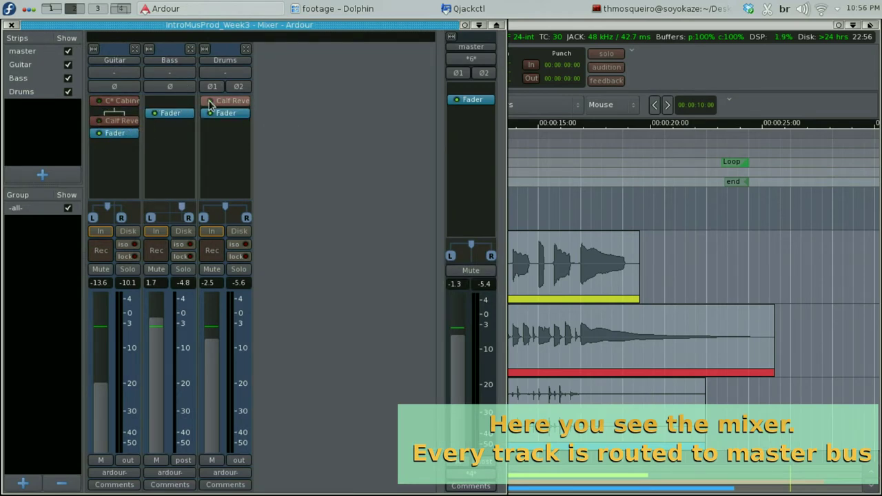
pyautogui.moveTo(238, 27); pyautogui.dragTo(660, 30)
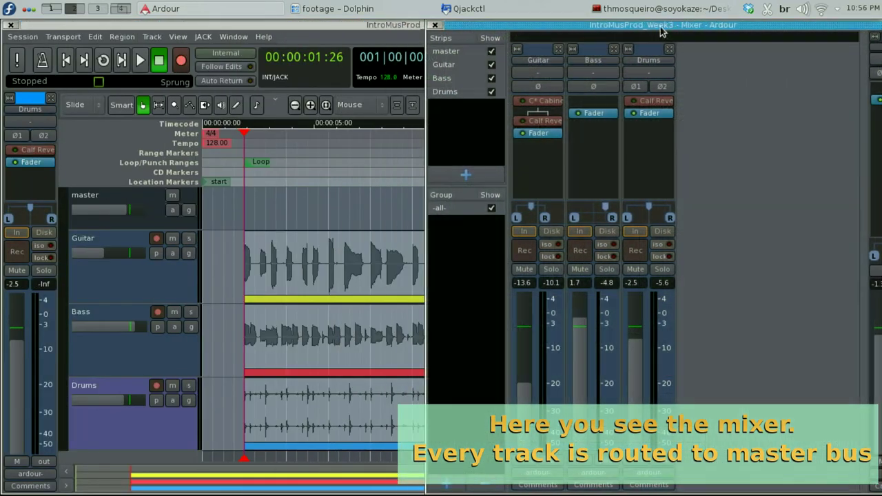
# Step: Audition the session in loop playback with the plugins on the Guitar and Drums strips activated
pyautogui.click(102, 59)
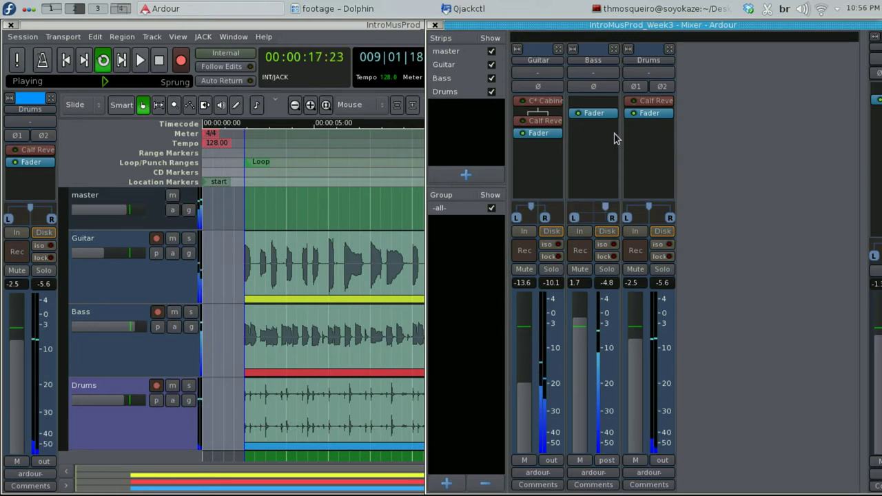
pyautogui.click(526, 121)
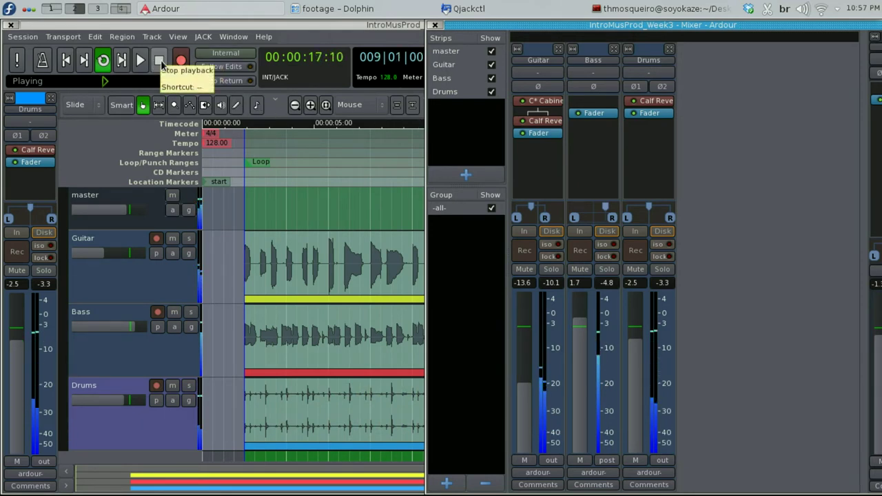
pyautogui.click(161, 62)
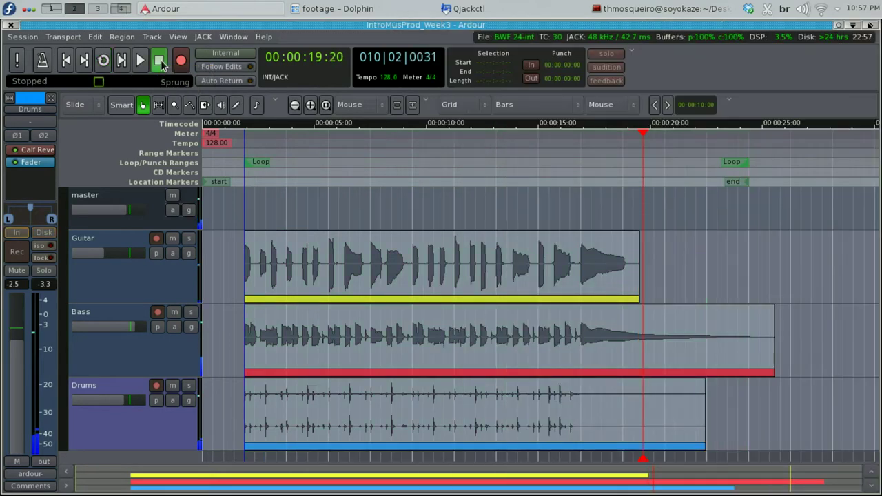
# Step: Bring the mixer back with its master strip in view and add one stereo bus named WholeBand_bus
pyautogui.hotkey('alt', 'm')
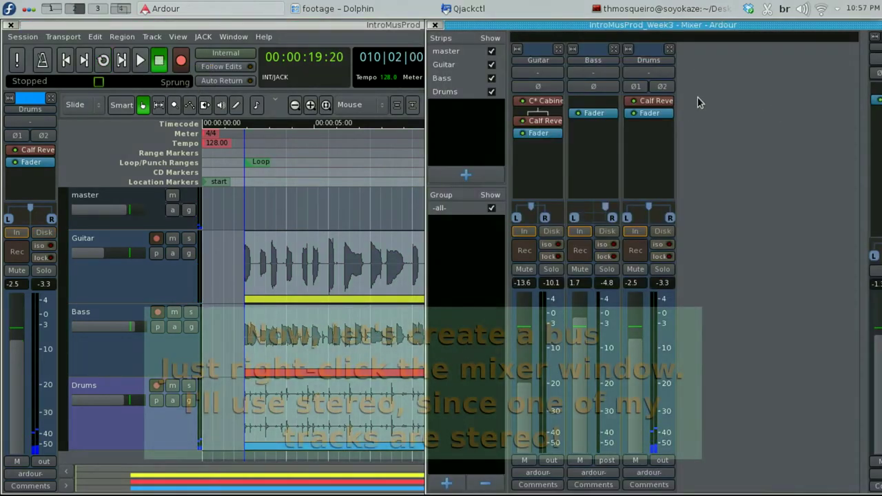
pyautogui.moveTo(672, 25); pyautogui.dragTo(552, 25)
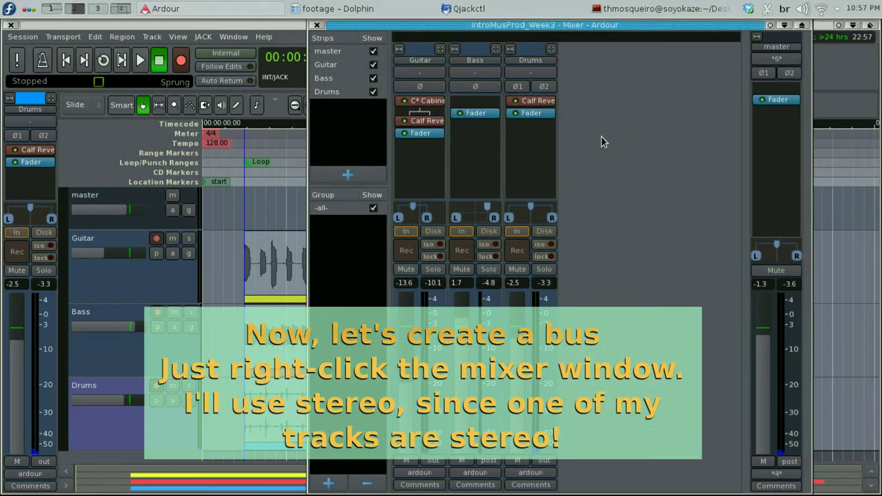
pyautogui.rightClick(600, 141)
pyautogui.click(634, 80)
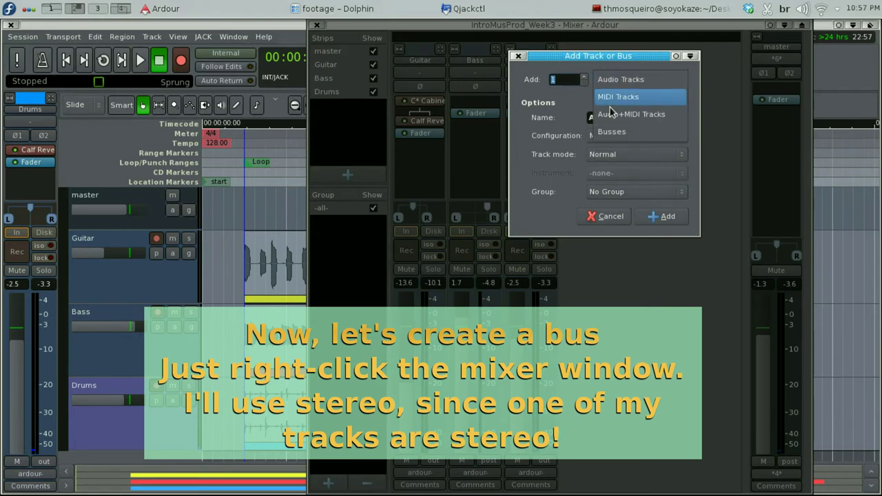
pyautogui.click(612, 131)
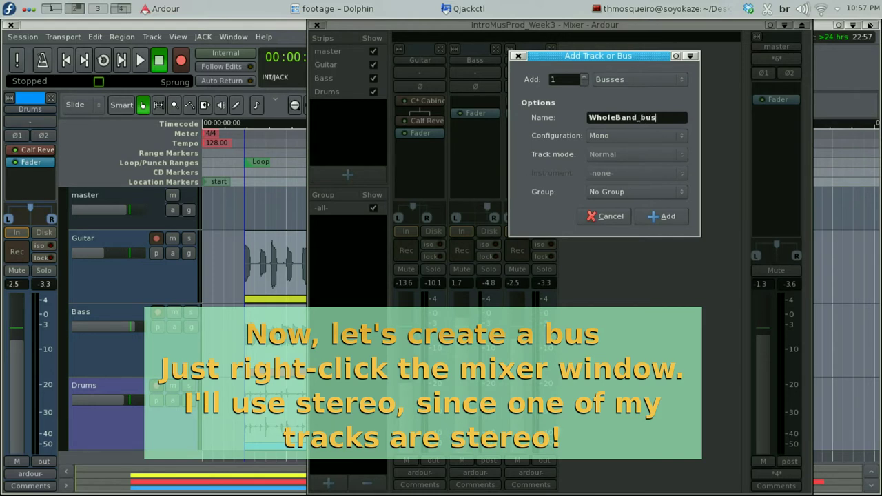
pyautogui.click(671, 136)
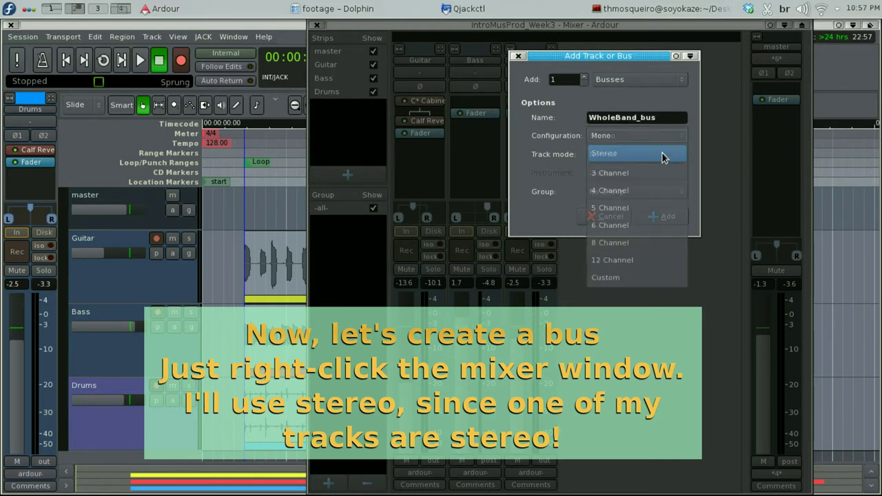
pyautogui.click(663, 155)
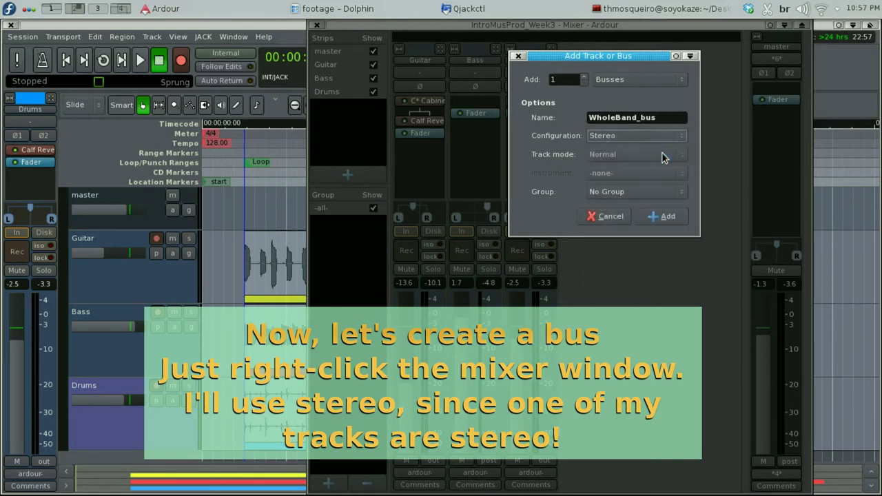
pyautogui.click(659, 217)
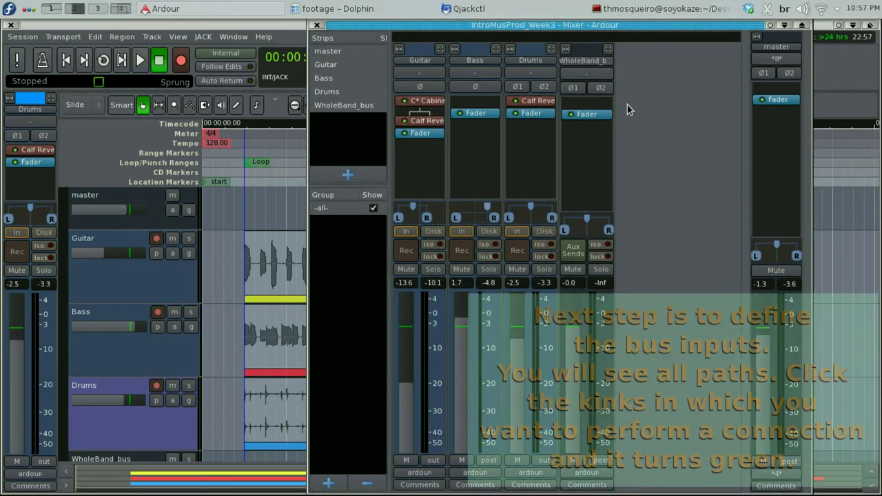
# Step: Connect the Guitar and Drums left and right outputs and the Bass right output to the matching WholeBand_bus inputs
pyautogui.click(592, 73)
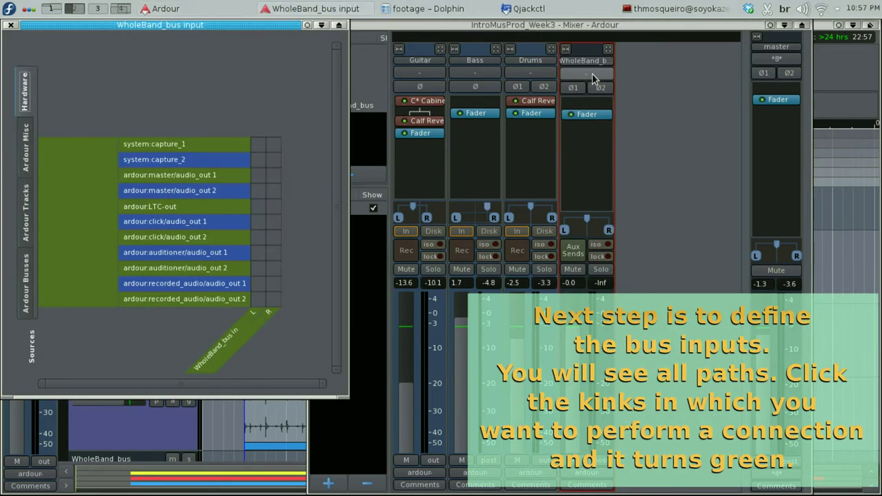
pyautogui.click(28, 232)
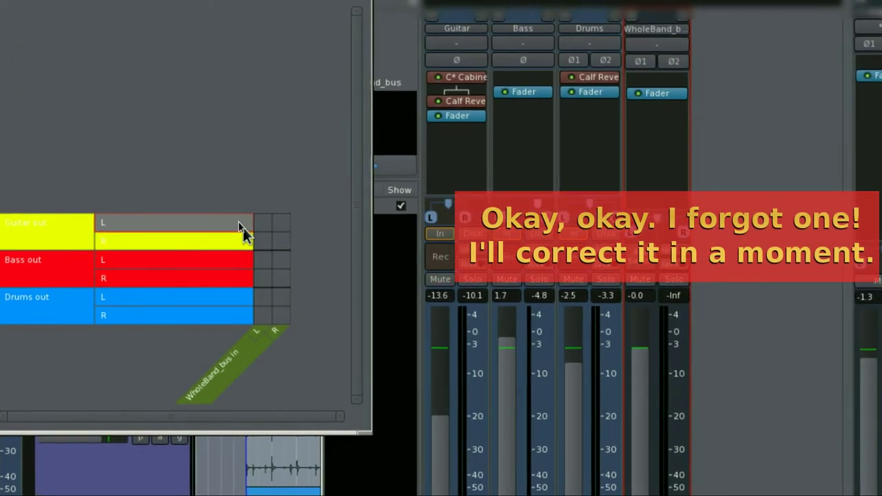
pyautogui.click(259, 222)
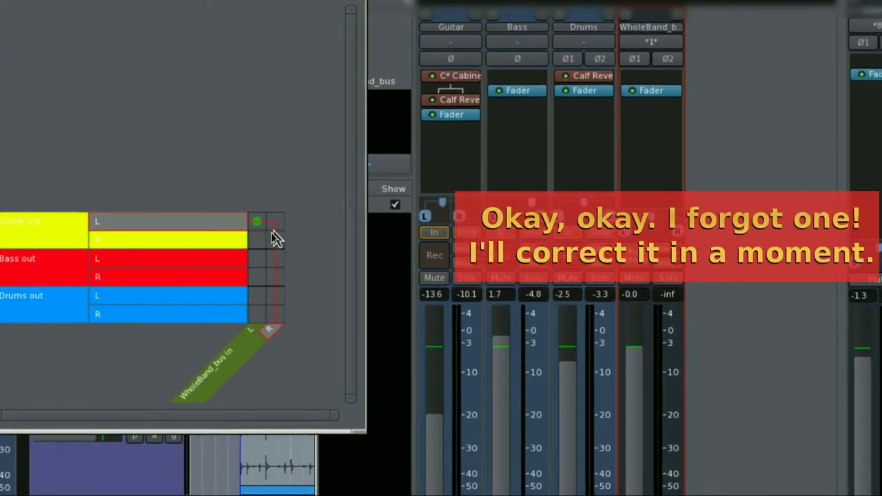
pyautogui.click(279, 241)
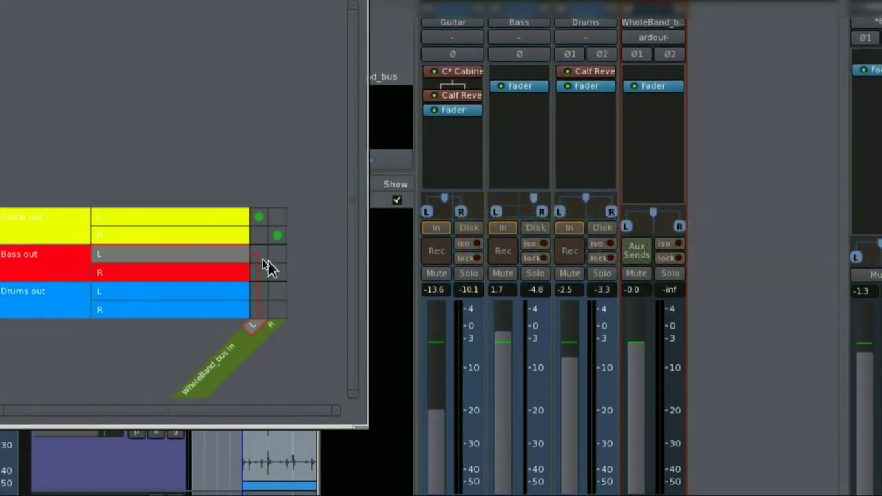
pyautogui.click(278, 274)
pyautogui.click(260, 293)
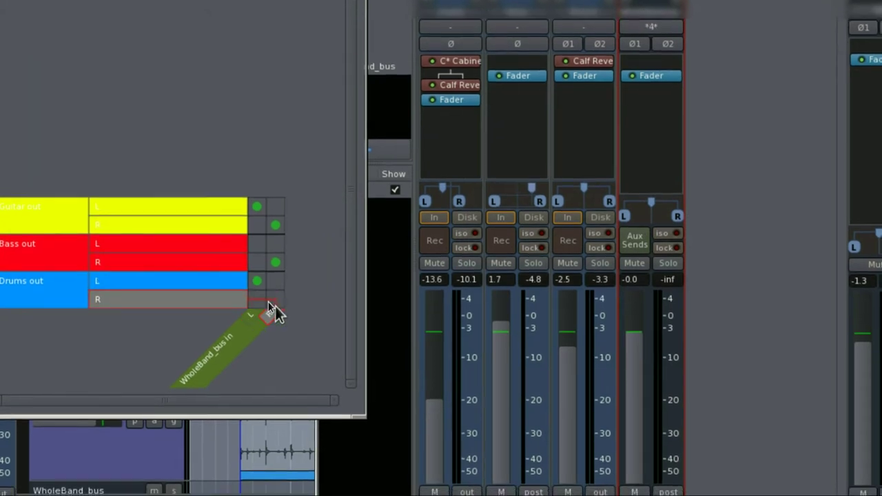
pyautogui.click(270, 303)
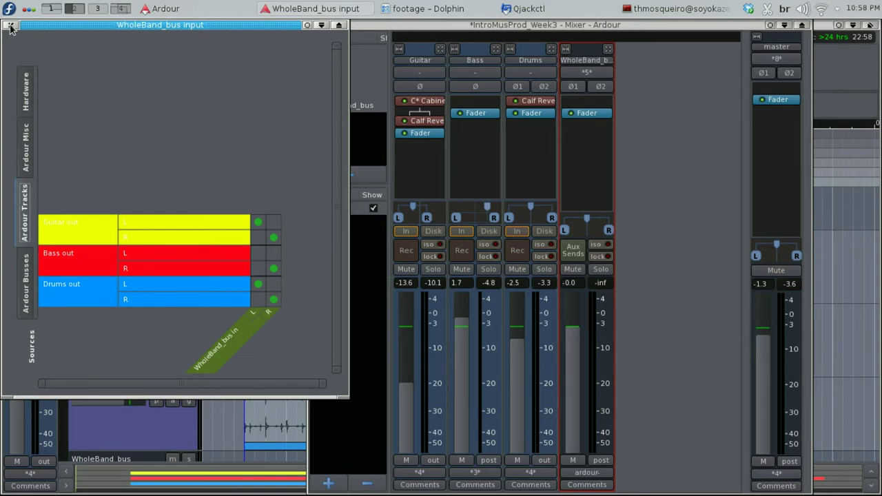
pyautogui.click(11, 25)
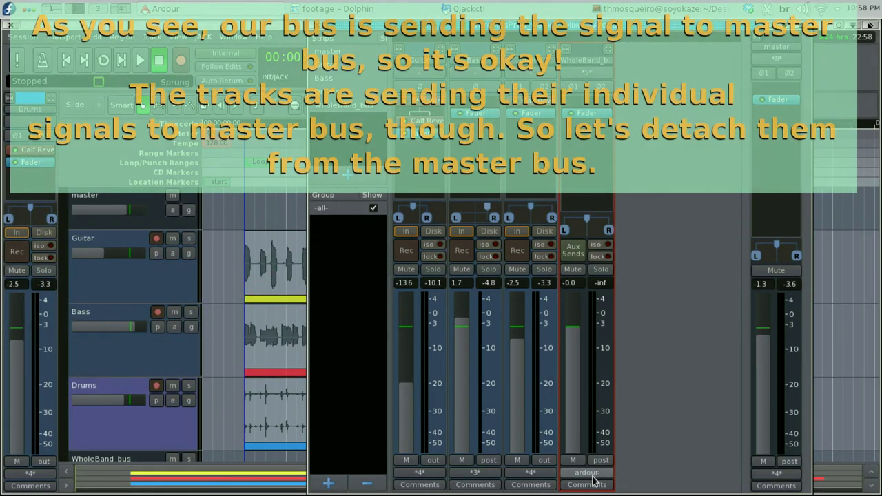
# Step: Disconnect the Drums track's left and right outputs from the master bus
pyautogui.moveTo(592, 477)
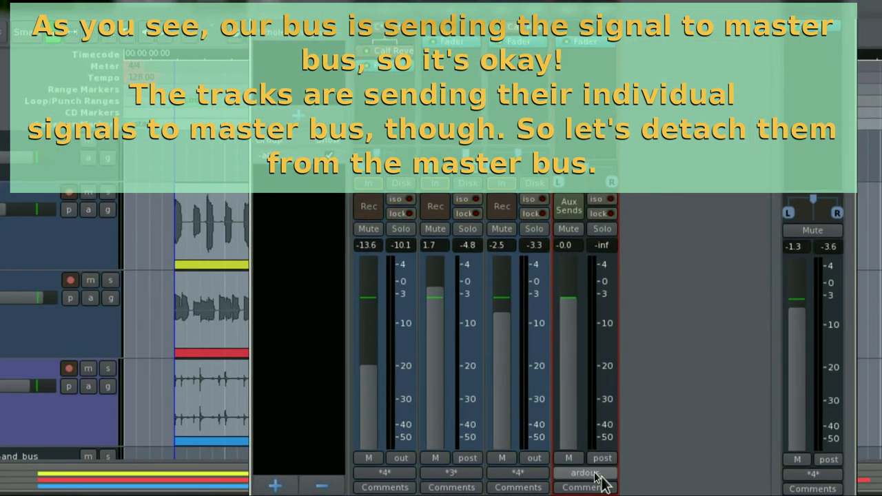
pyautogui.moveTo(593, 473)
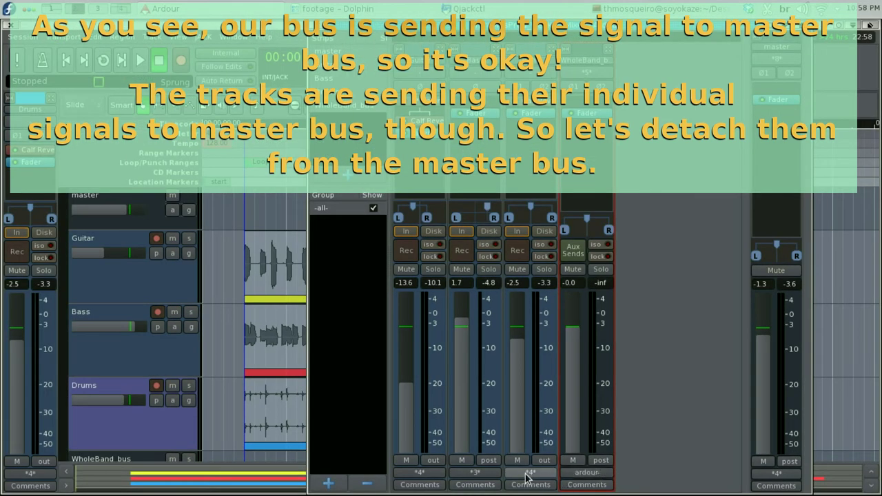
pyautogui.rightClick(531, 473)
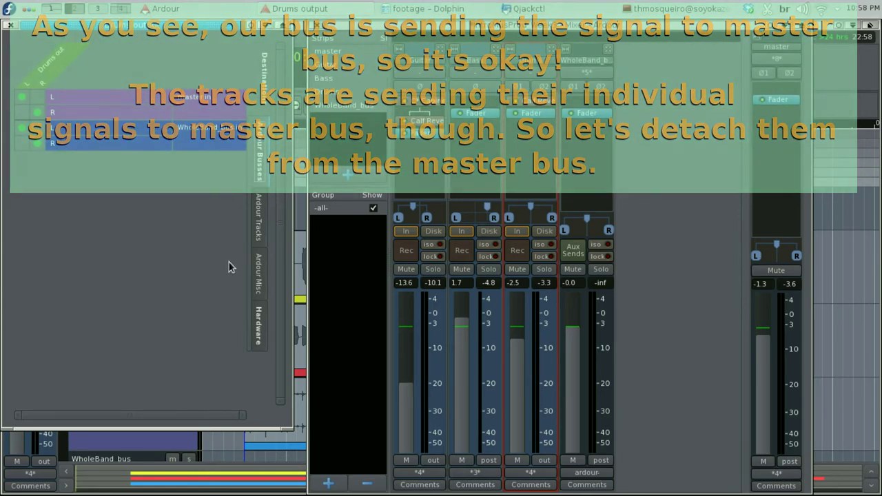
pyautogui.click(23, 97)
pyautogui.click(36, 112)
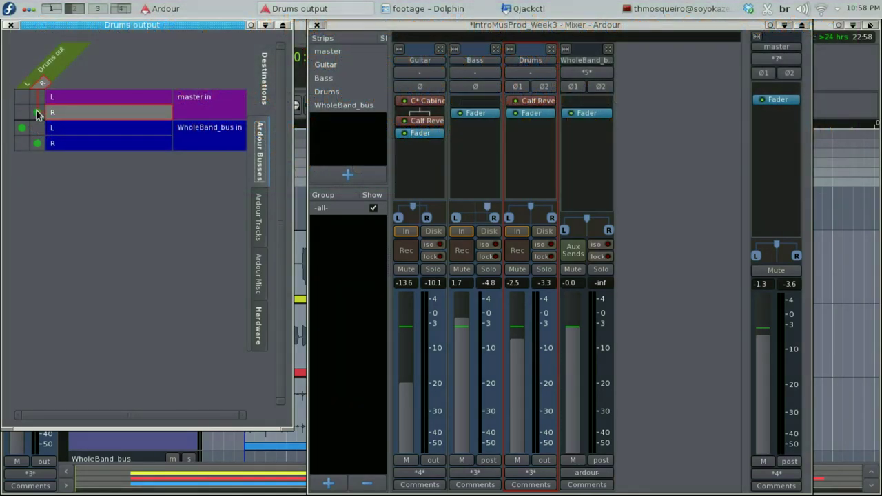
pyautogui.click(11, 25)
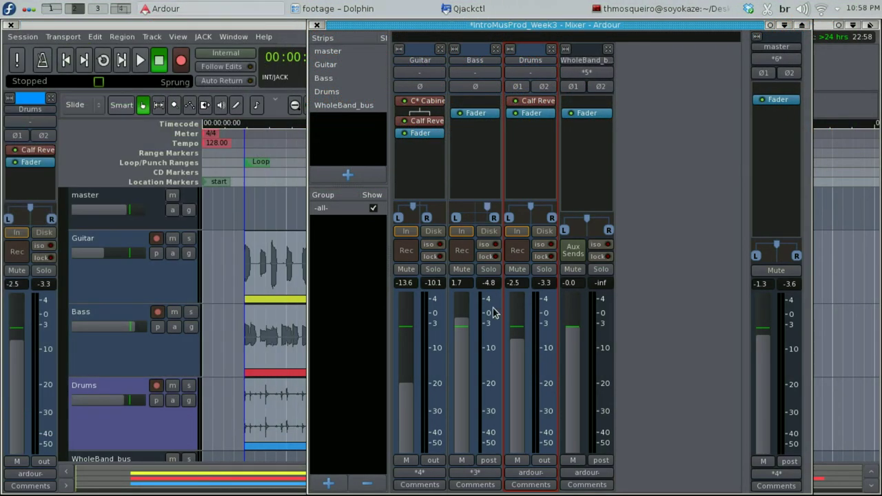
# Step: Disconnect both Bass outputs from the master bus and connect the Bass left output to the left input of WholeBand_bus
pyautogui.rightClick(483, 472)
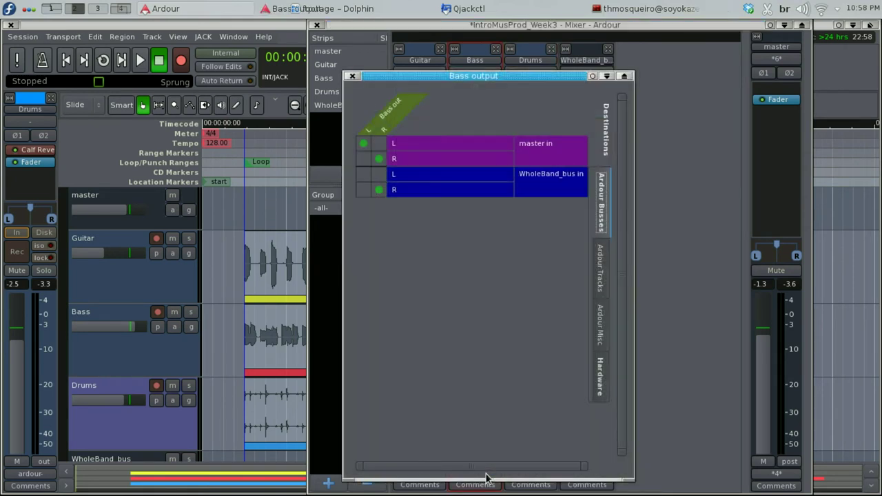
pyautogui.click(363, 142)
pyautogui.click(379, 158)
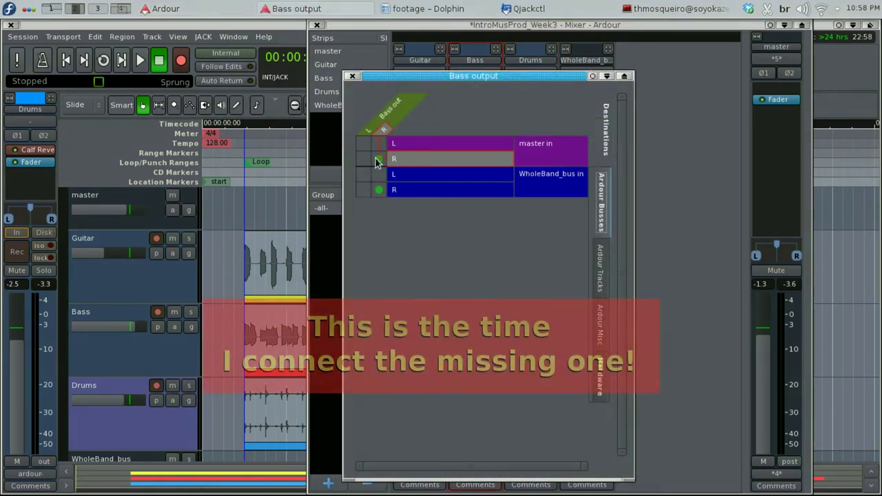
pyautogui.click(365, 175)
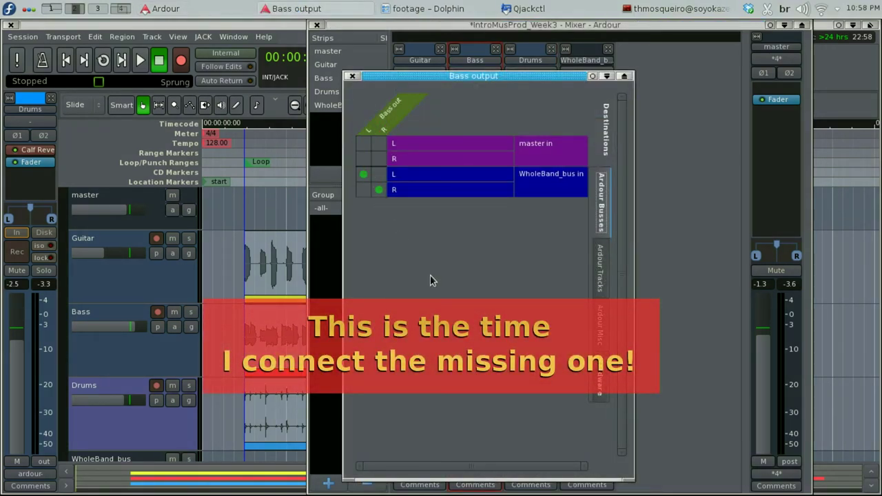
pyautogui.press('Escape')
# Step: Disconnect the Guitar track's left and right outputs from the master bus
pyautogui.rightClick(419, 473)
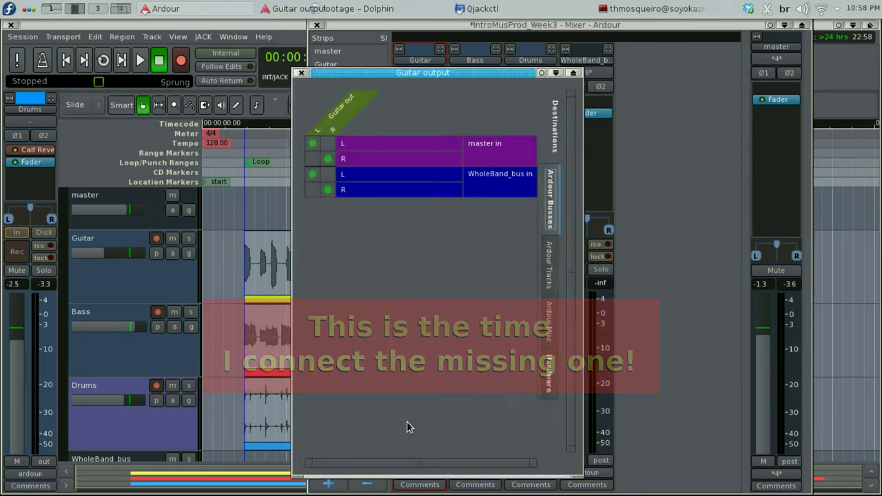
pyautogui.click(312, 142)
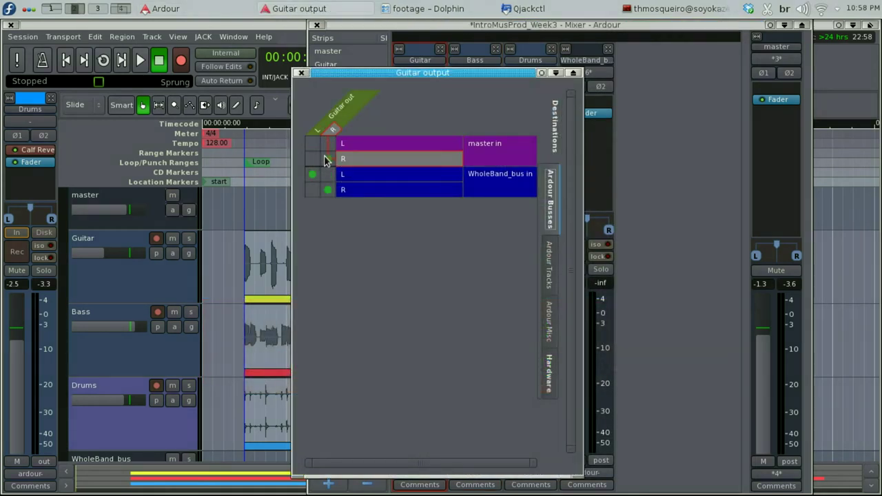
pyautogui.click(327, 158)
pyautogui.press('Escape')
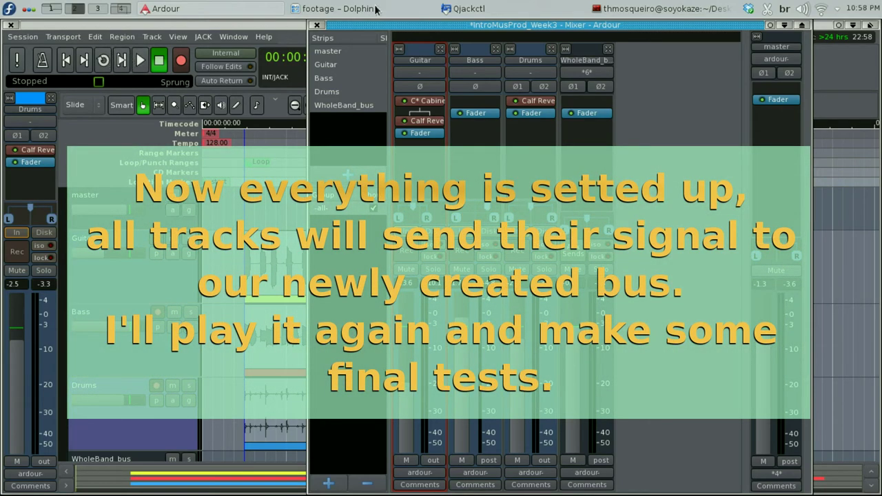
# Step: Set the mixer window to stay above other windows
pyautogui.rightClick(381, 26)
pyautogui.moveTo(399, 36)
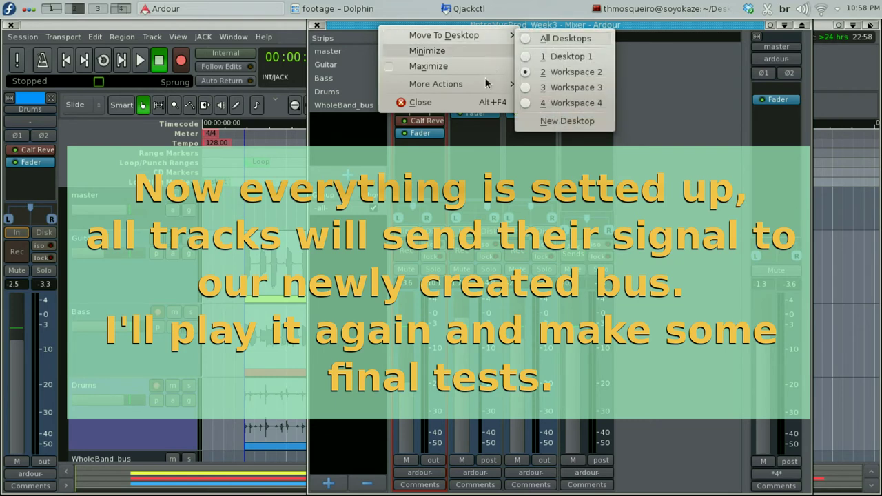
pyautogui.moveTo(483, 86)
pyautogui.click(550, 119)
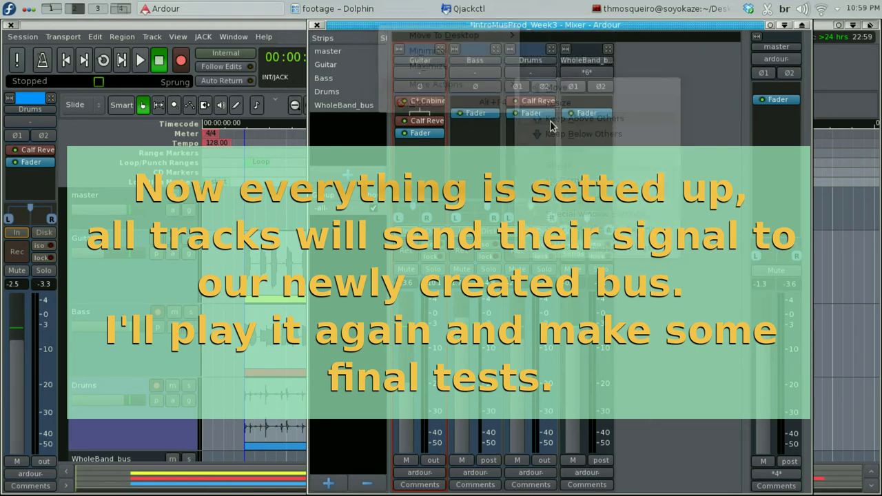
# Step: Play the loop and test the WholeBand_bus fader by lowering it and bringing it back up to about -0.4 dB
pyautogui.click(103, 61)
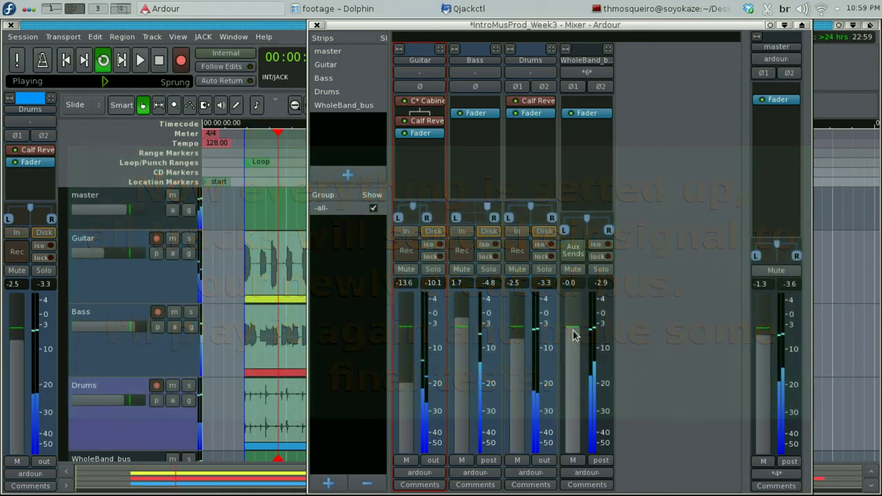
pyautogui.moveTo(574, 336); pyautogui.dragTo(576, 397)
pyautogui.moveTo(578, 344); pyautogui.dragTo(581, 338)
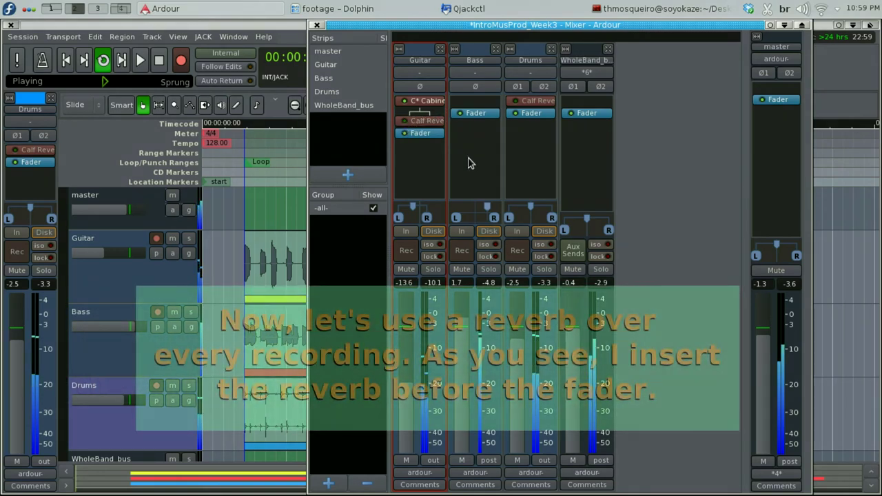
# Step: Copy the Calf Reverb from the Drums strip to WholeBand_bus before the fader, and move that copy to after the fader
pyautogui.moveTo(532, 101); pyautogui.dragTo(581, 104)
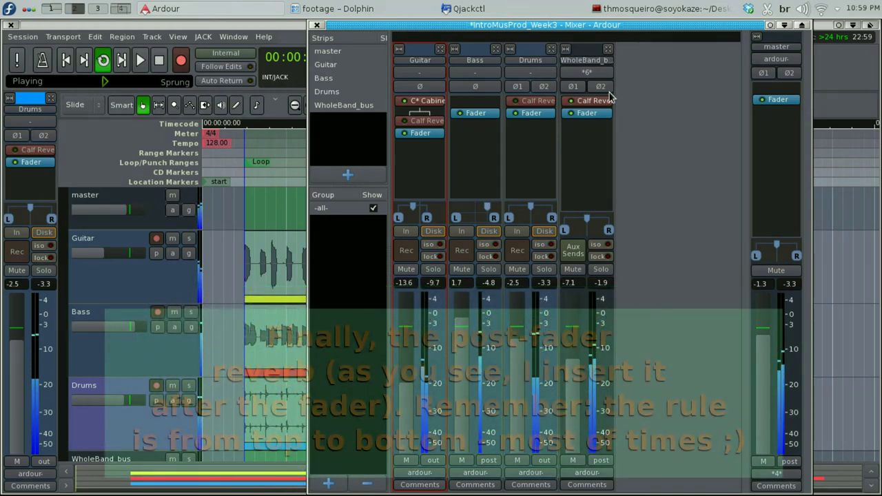
pyautogui.moveTo(610, 102); pyautogui.dragTo(598, 140)
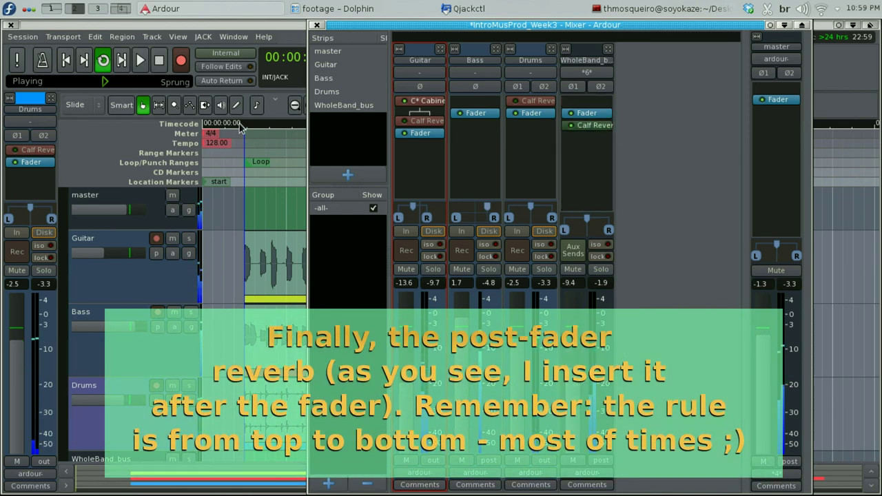
# Step: Restart loop playback, set the Bass fader to -2.9 dB and the WholeBand_bus fader to -5.5 dB, and stop the transport
pyautogui.click(103, 62)
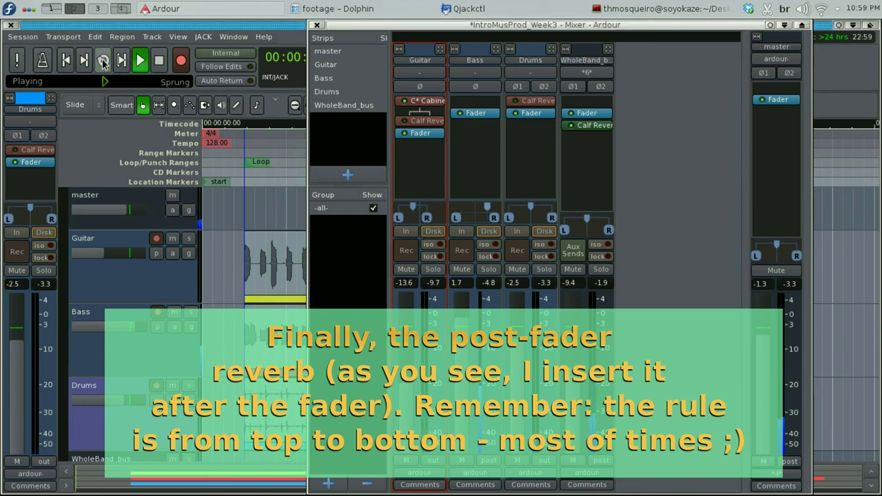
pyautogui.click(102, 61)
pyautogui.click(618, 334)
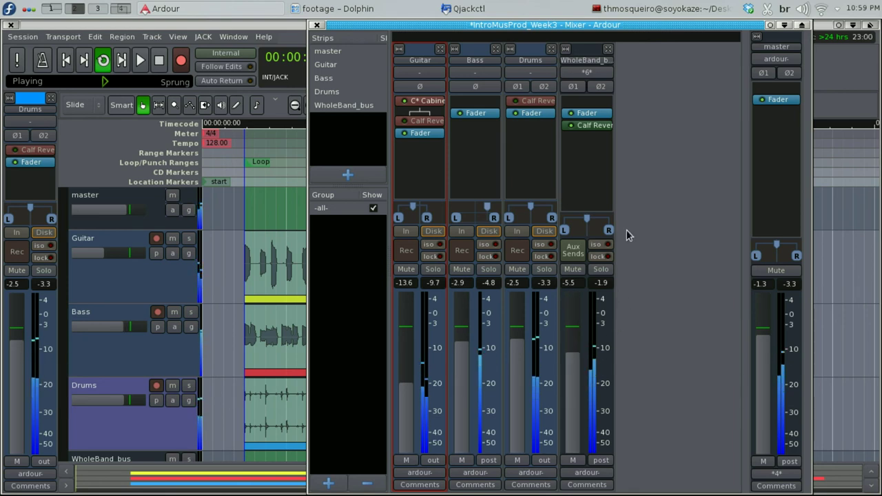
pyautogui.click(573, 252)
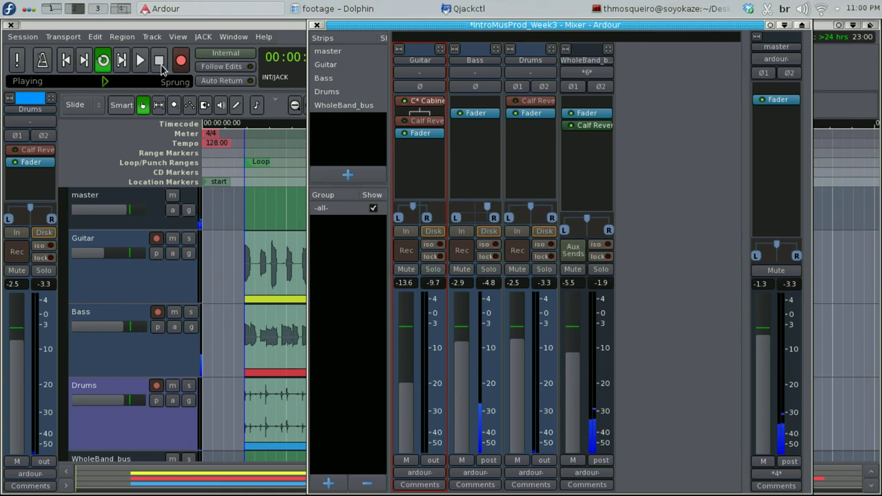
pyautogui.click(159, 61)
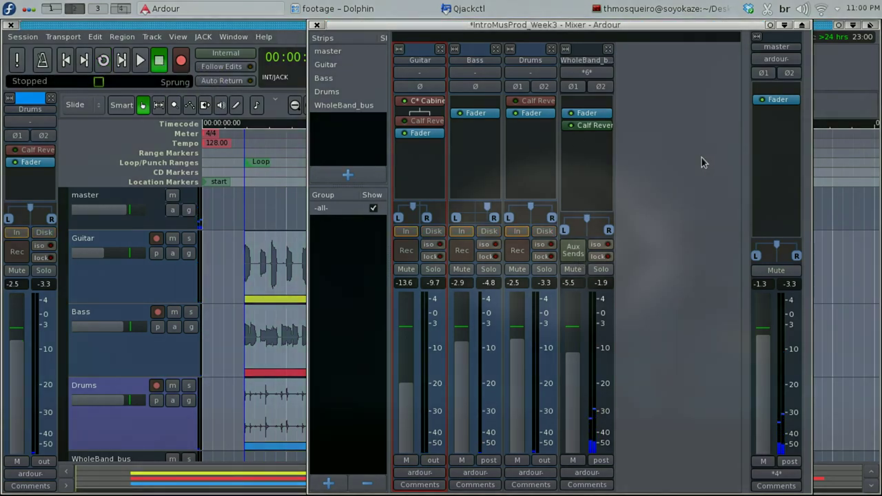